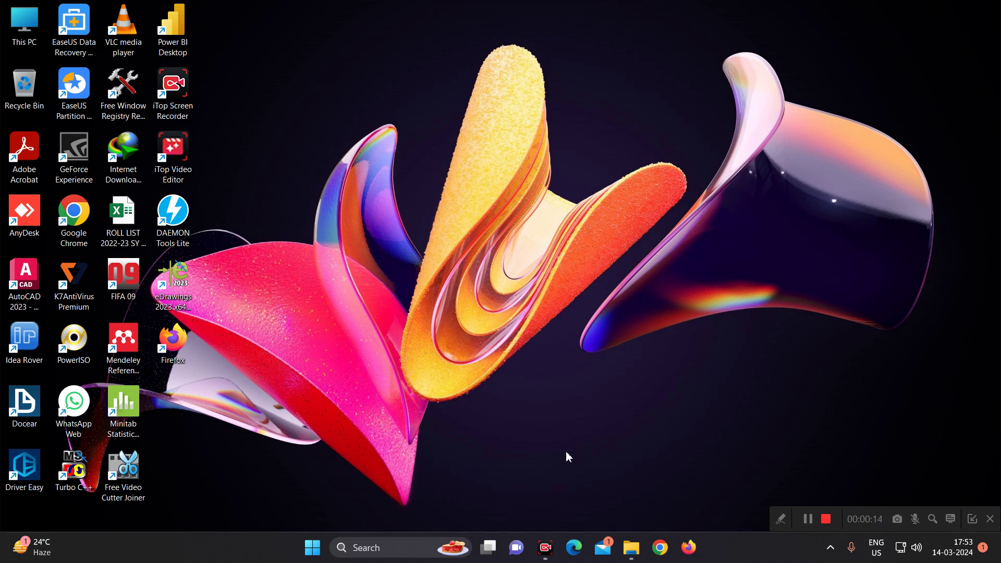
- Launch Excel from the Start menu into a blank workbook, select C4 and show popular add-ins
click(313, 549)
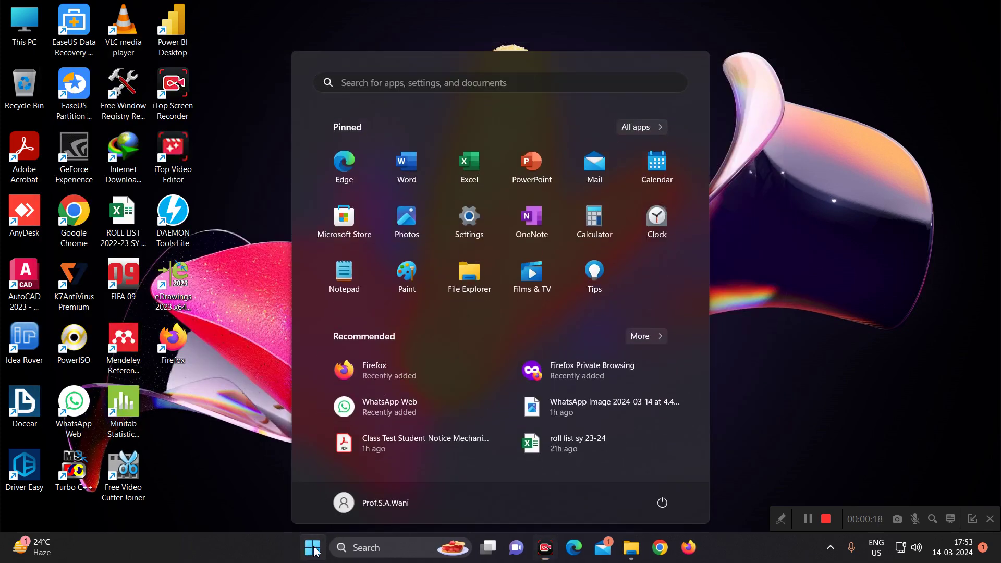
click(471, 172)
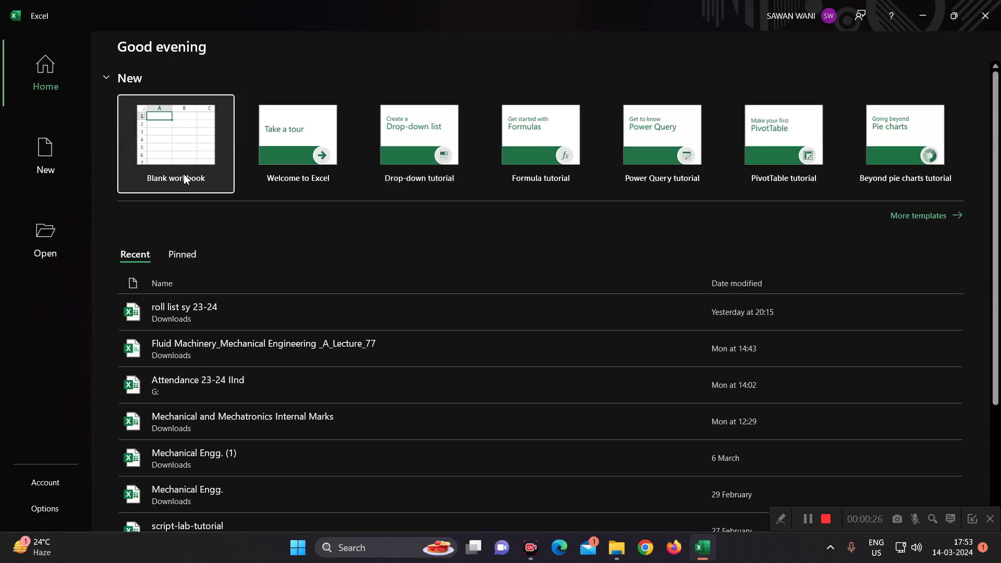
click(182, 137)
click(135, 205)
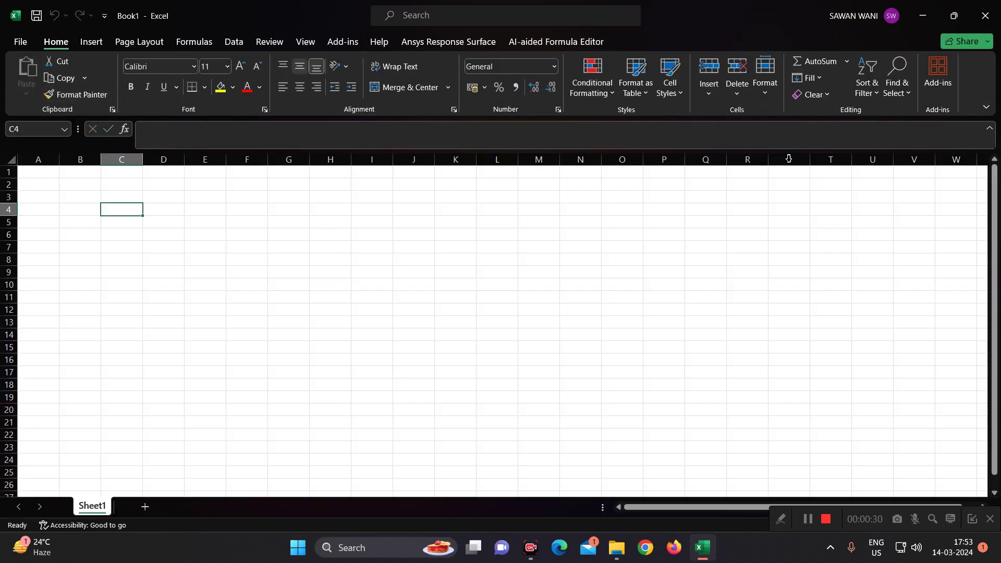
click(938, 84)
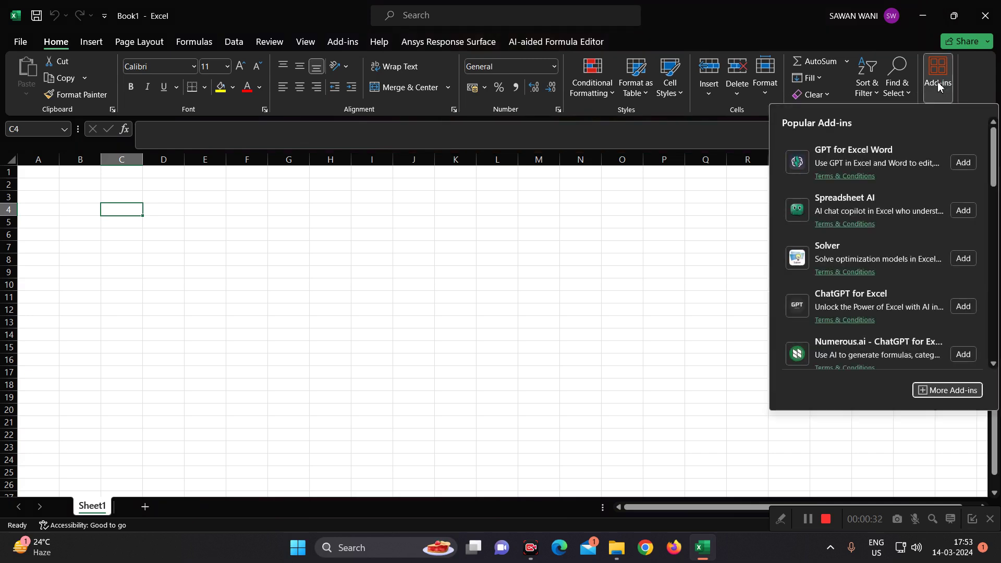
- Open the full Office Add-ins store and move its window higher on screen
click(948, 391)
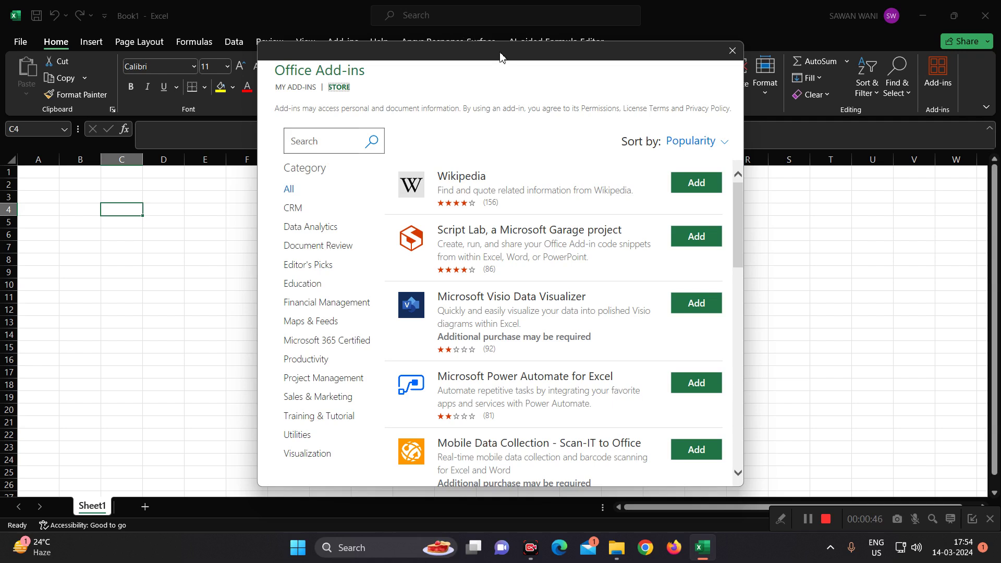
drag(499, 56, 505, 27)
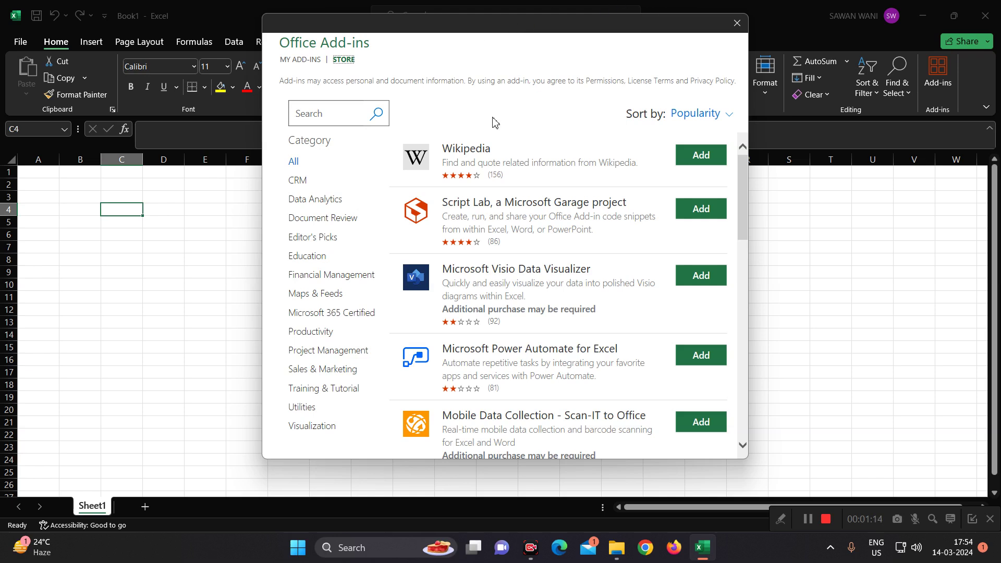
- Search the add-ins store for 'QR' and choose to add QR4Office from the results
click(320, 111)
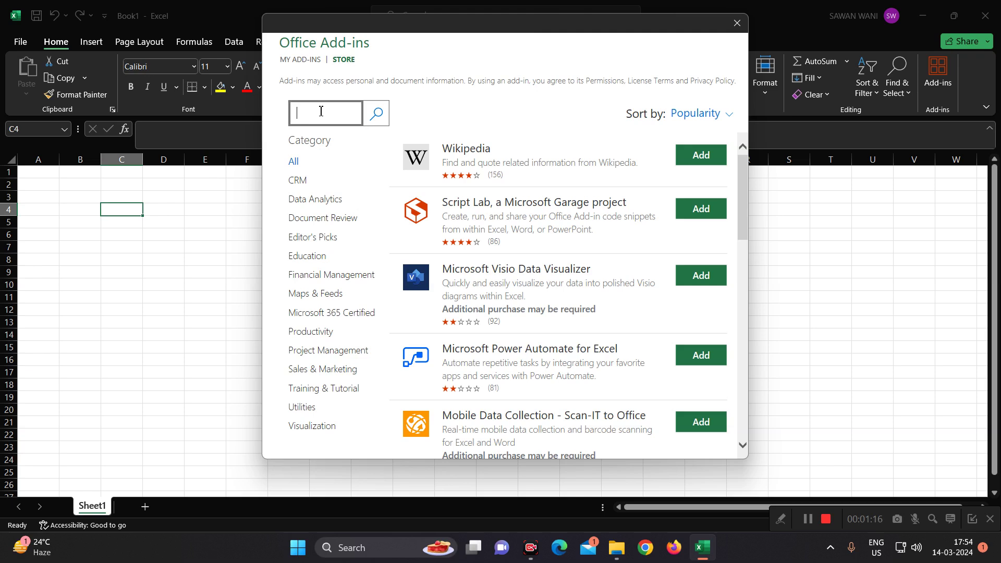
text(QR)
click(381, 121)
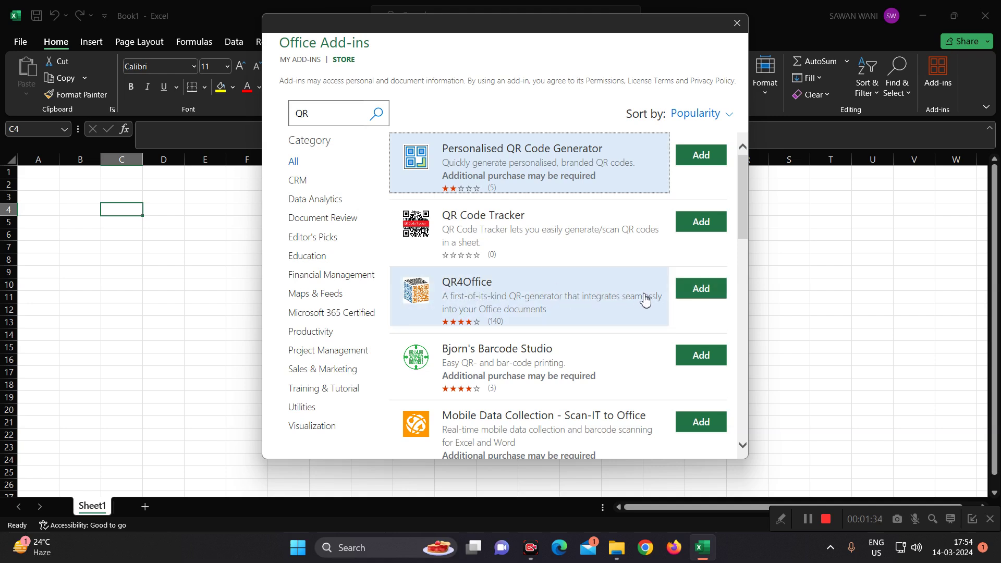
click(702, 292)
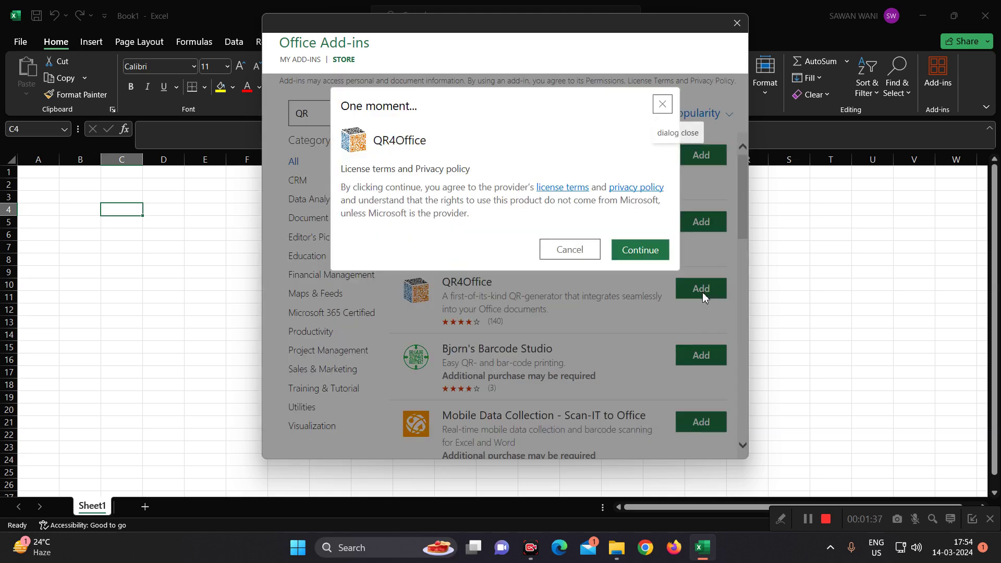
- Accept the license terms to install QR4Office, then view its URL protocol list
click(640, 252)
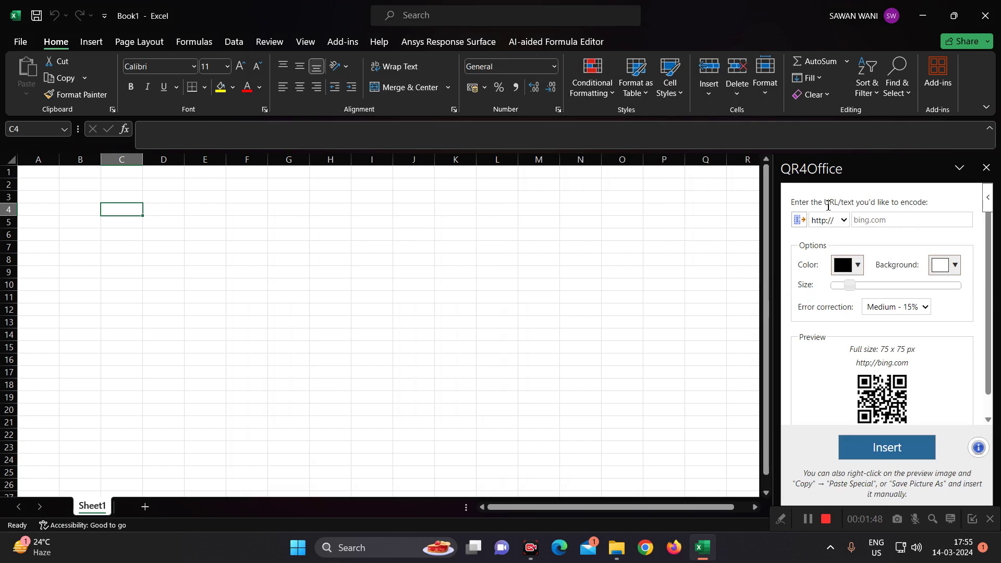
click(844, 221)
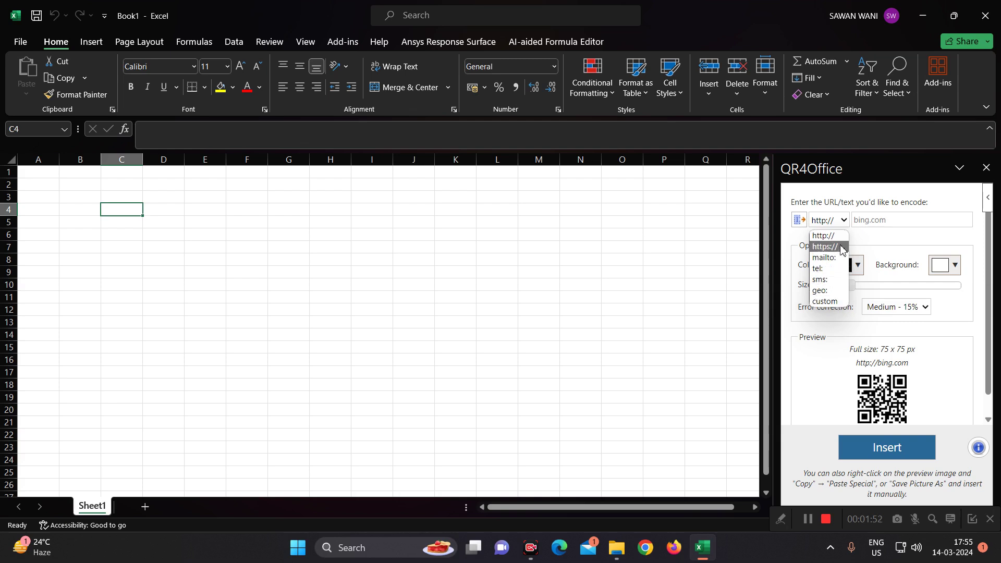
click(841, 236)
click(872, 220)
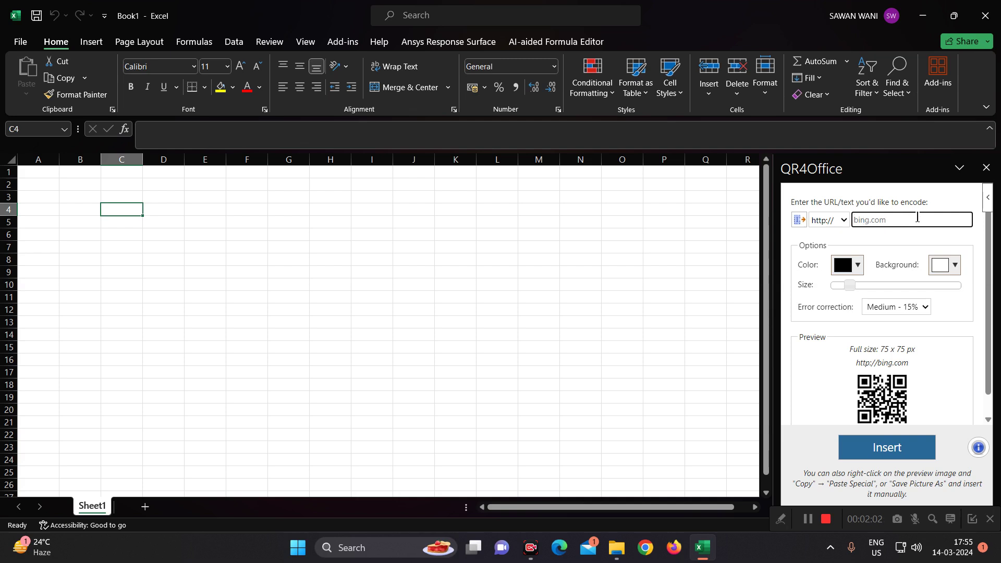
text(www)
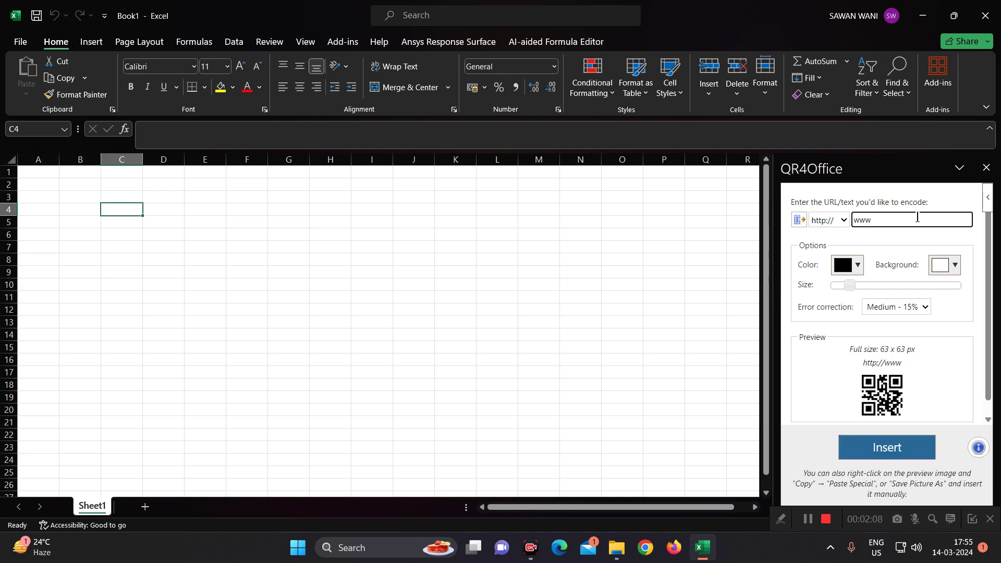
text(.mi)
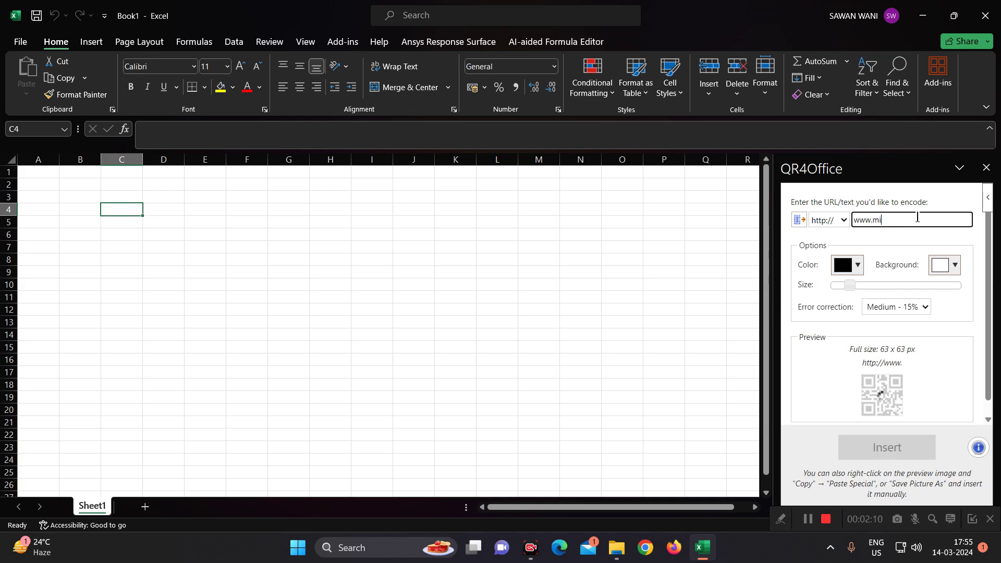
text(crosp)
key(BackSpace)
text(oft)
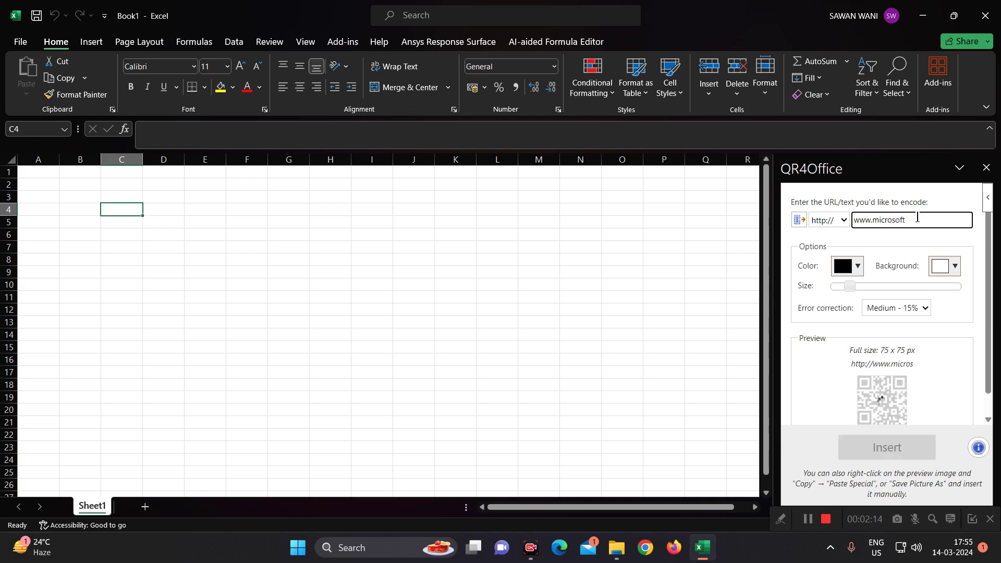
text(.com)
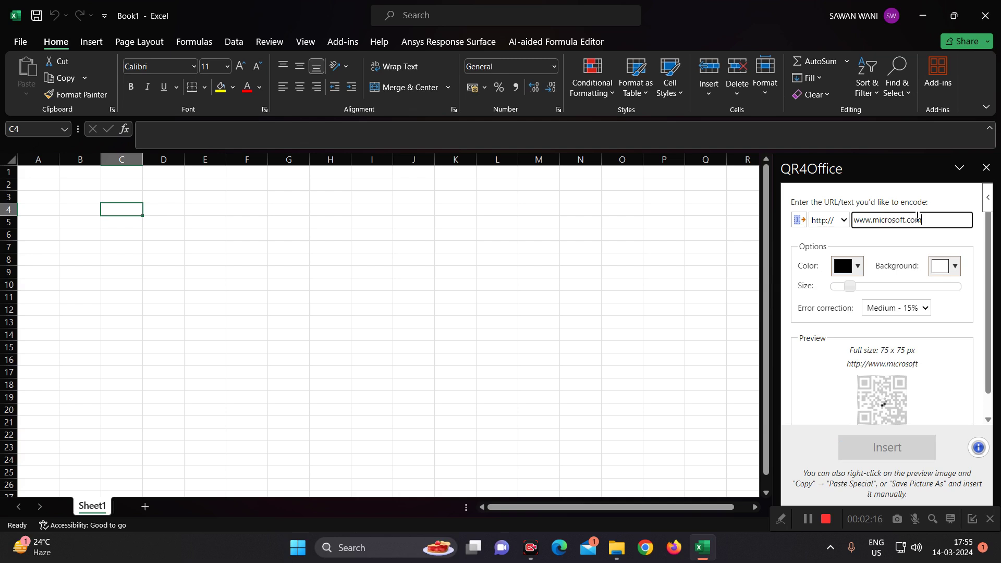
click(895, 245)
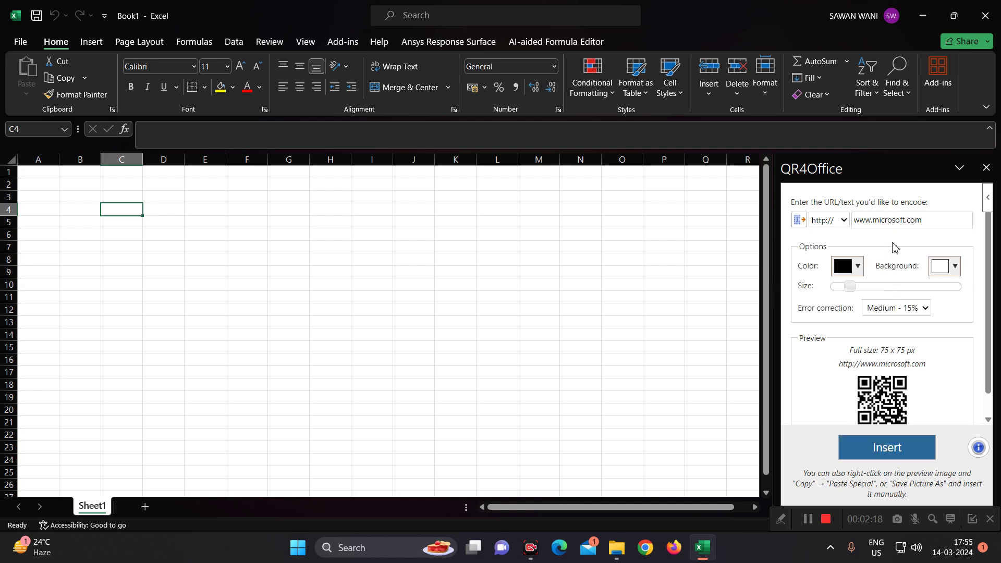
click(858, 267)
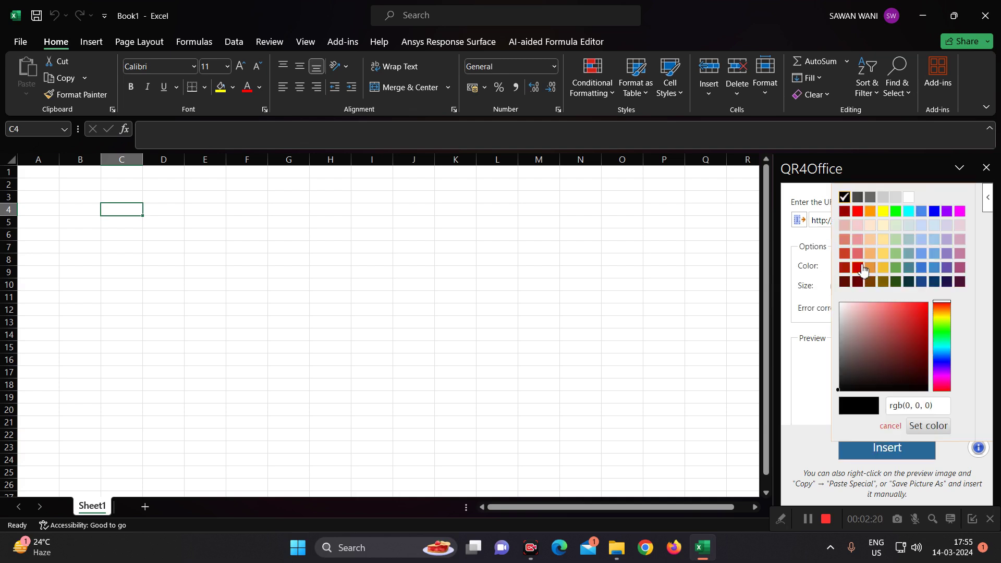
click(858, 267)
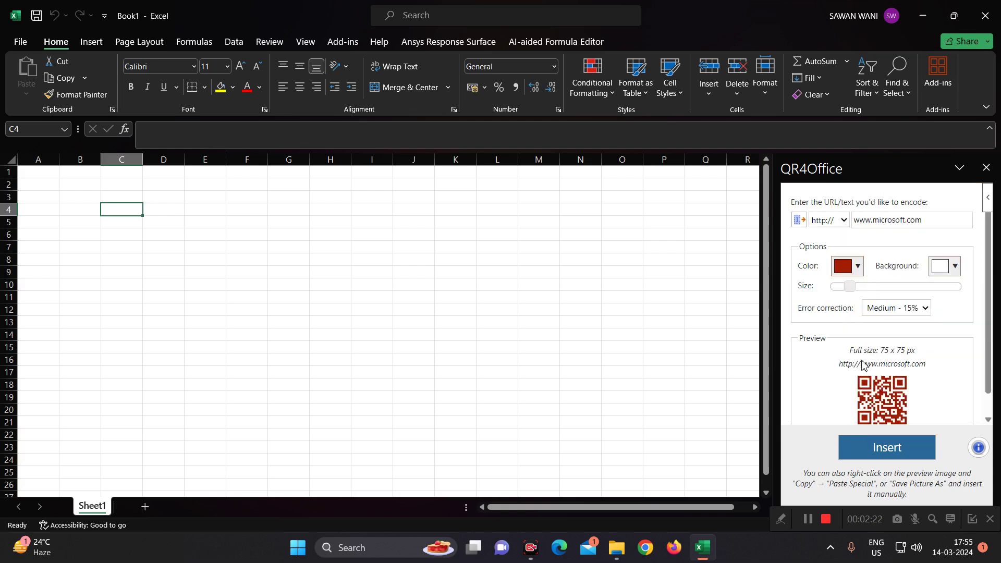
click(858, 267)
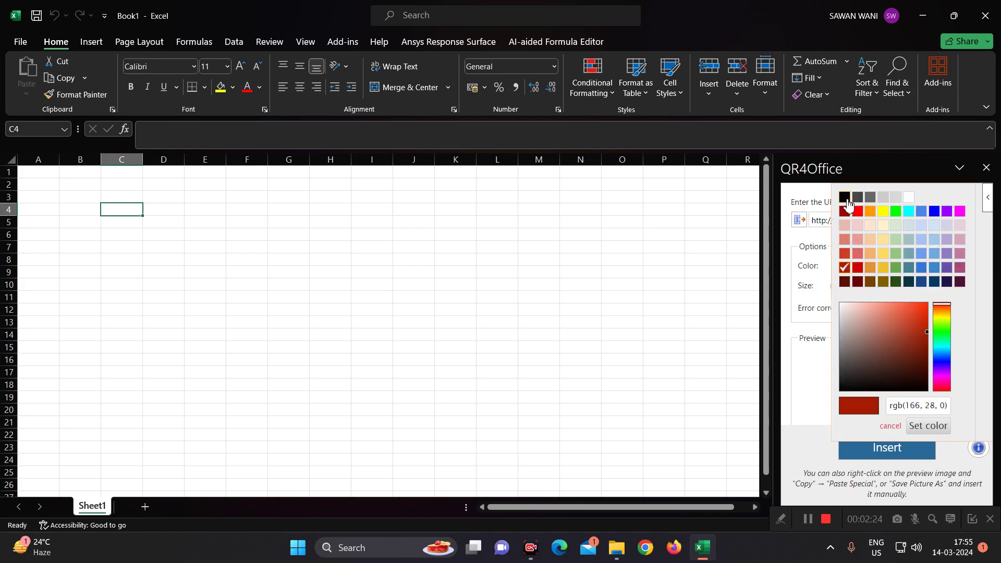
click(849, 201)
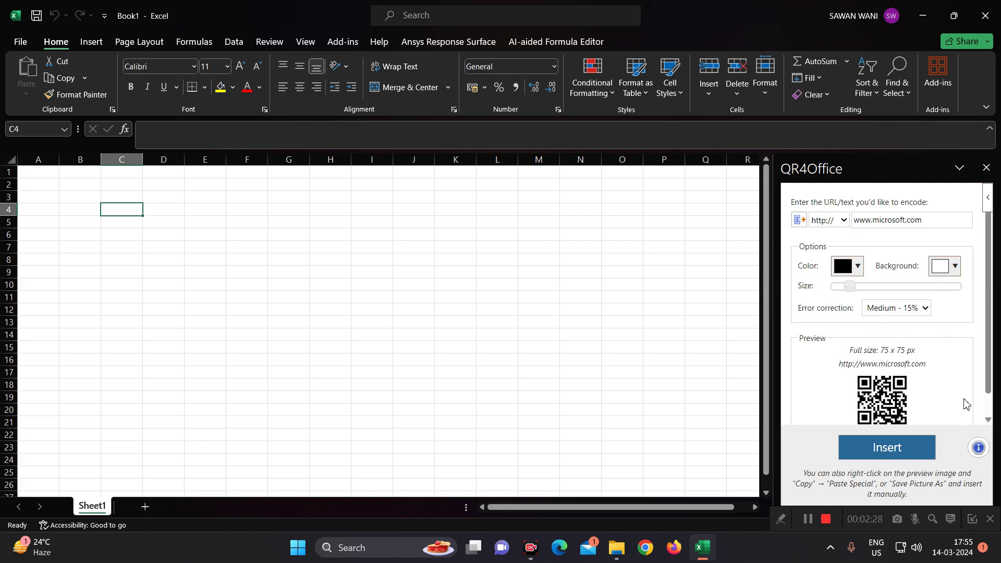
scroll(919, 395, down, 1)
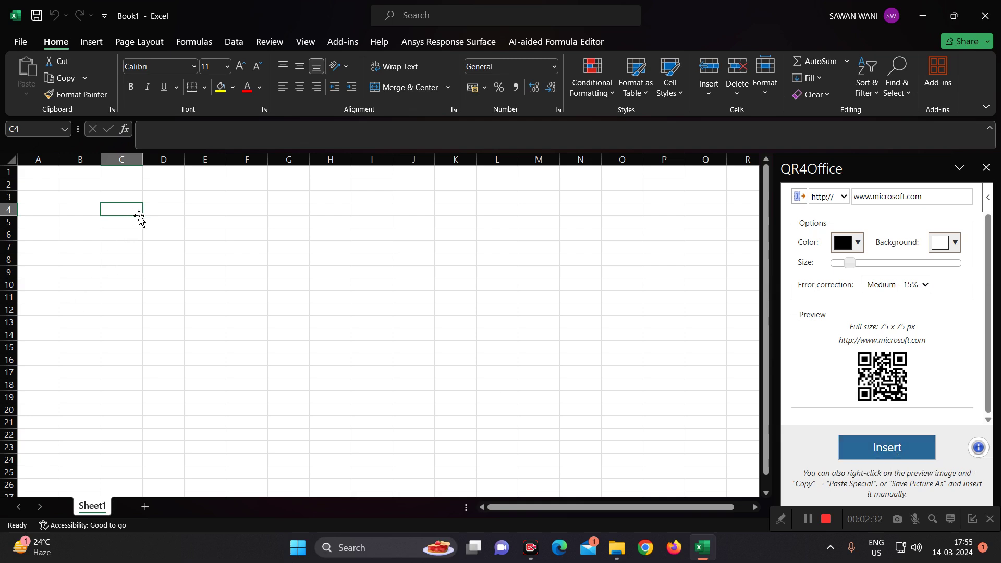
click(888, 449)
- Drag the QR code's corner to enlarge it to about three columns wide
click(129, 245)
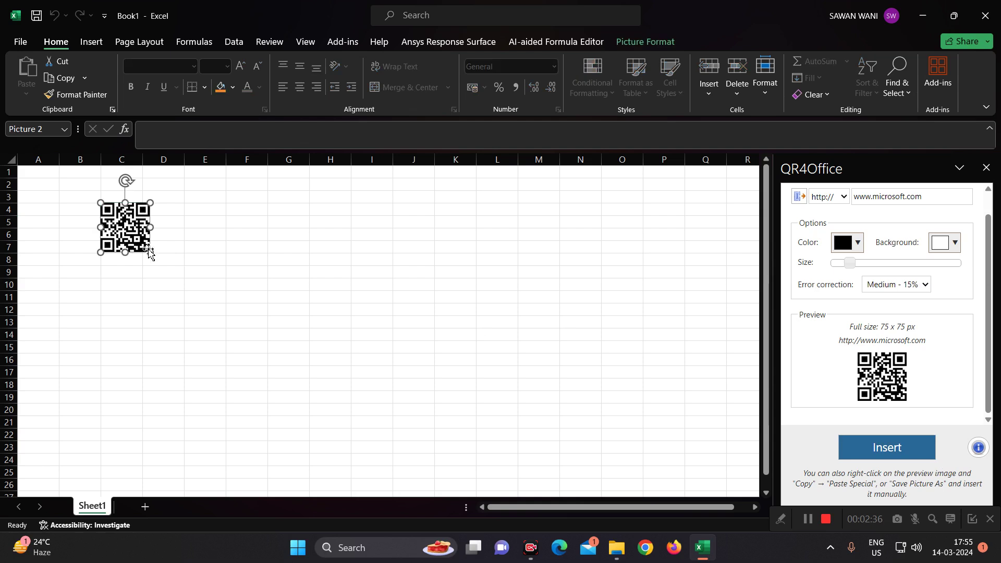
drag(165, 268, 234, 336)
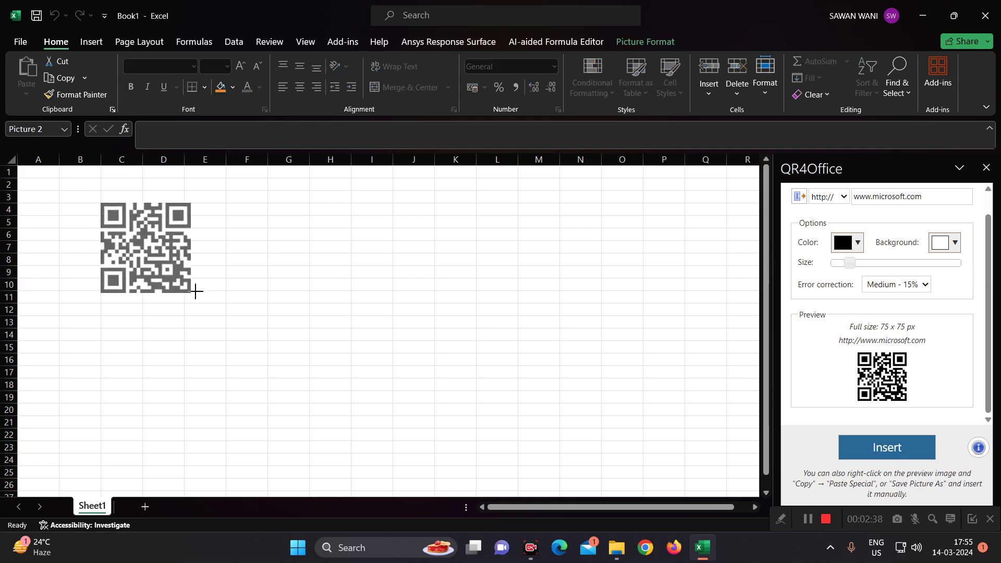
click(283, 299)
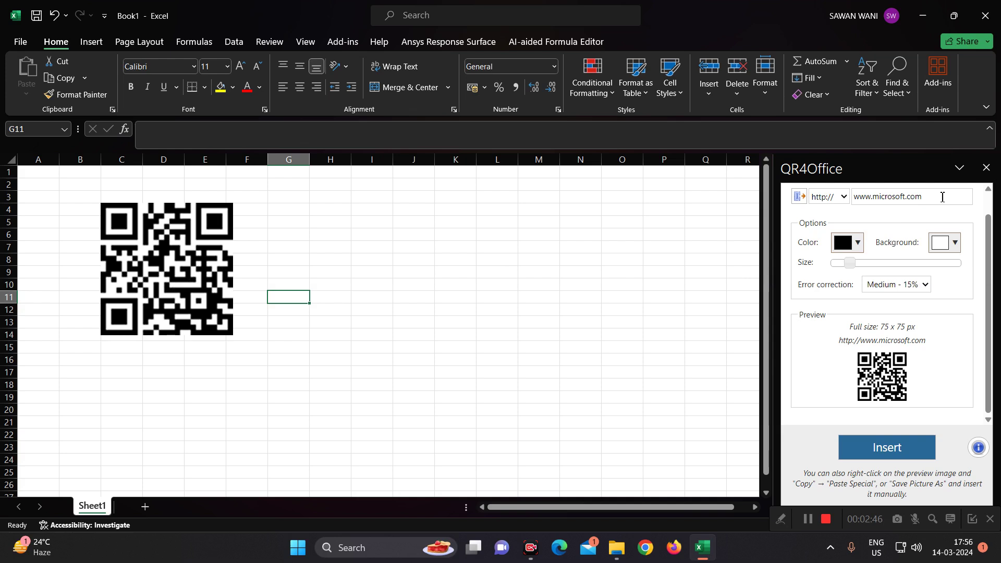
- Scroll and drag in the QR4Office pane, then return focus to the worksheet
scroll(941, 208, up, 1)
drag(935, 220, 818, 229)
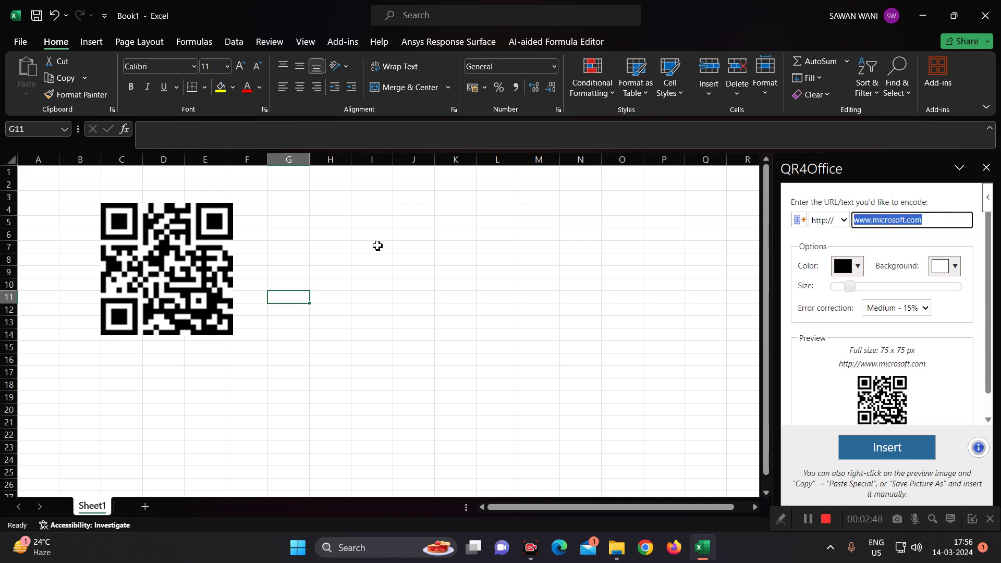
click(300, 272)
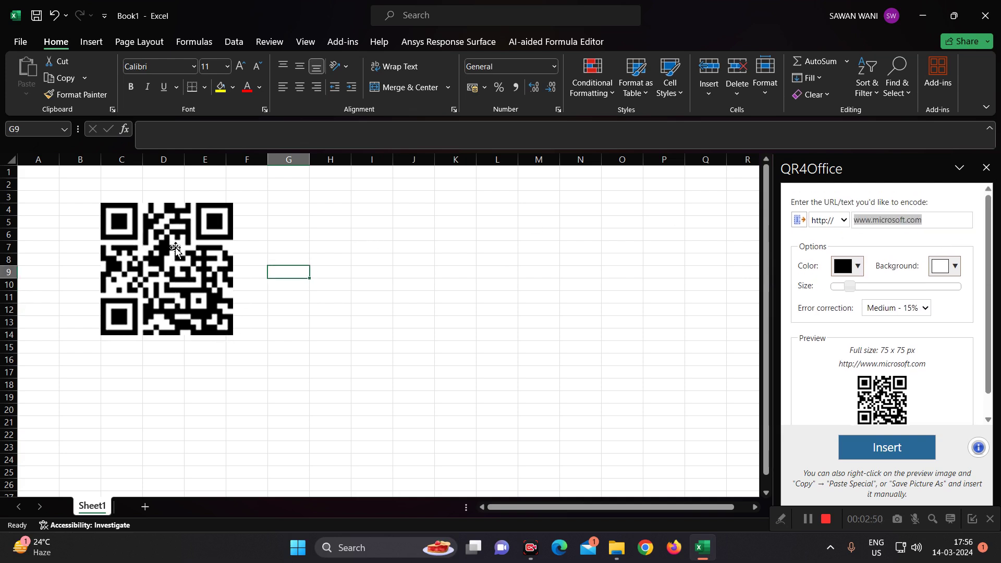